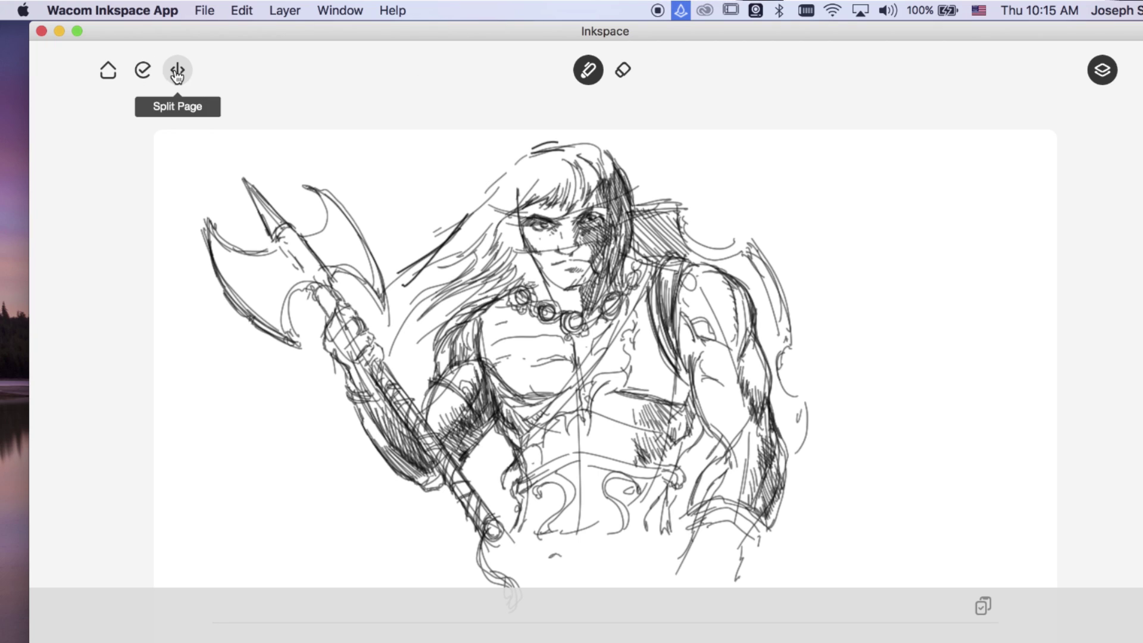
- Split the warrior sketch and roll the stroke slider back to about 844, dropping the shading
{"action": "left_click", "coordinate": [177, 72]}
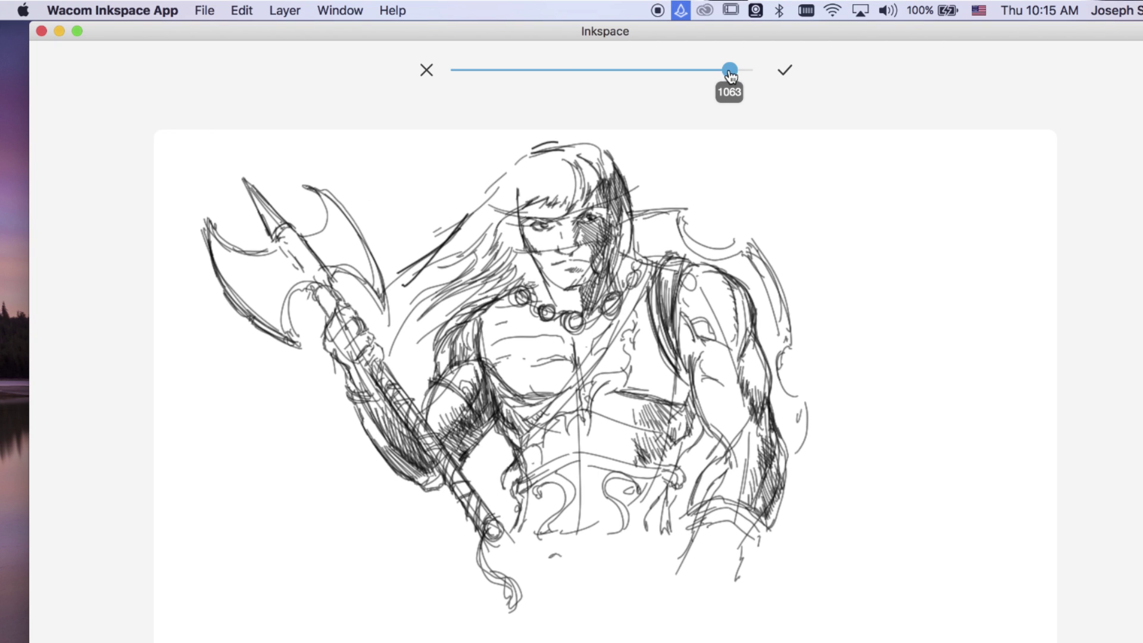
{"action": "left_click_drag", "start_coordinate": [727, 70], "coordinate": [690, 71]}
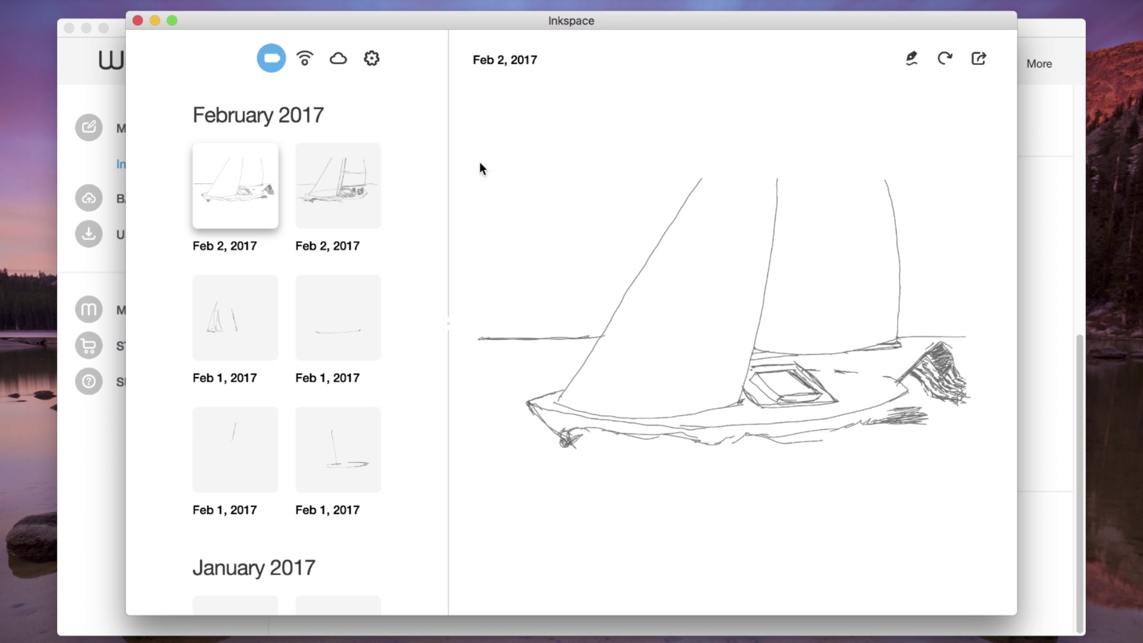
- Select the second Feb 2, 2017 sailboat sketch, then add the first one
{"action": "left_click", "coordinate": [330, 204]}
{"action": "left_click", "coordinate": [214, 194], "text": "super"}
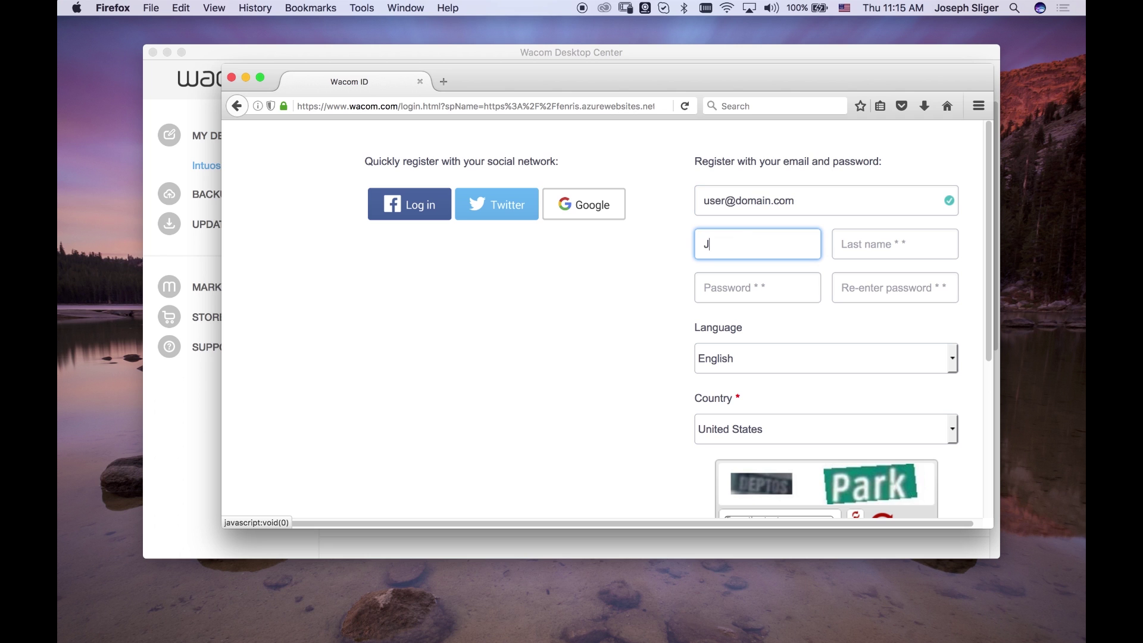
- Move from the name fields to the Password field of the Wacom ID form
{"action": "key", "text": "Tab"}
{"action": "type", "text": "a"}
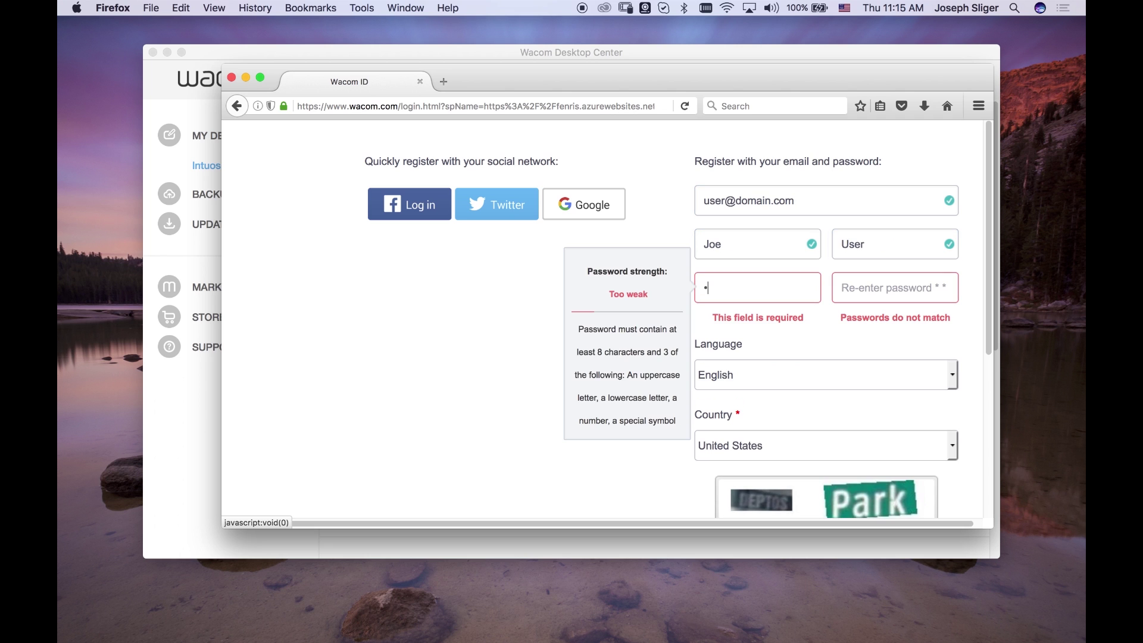